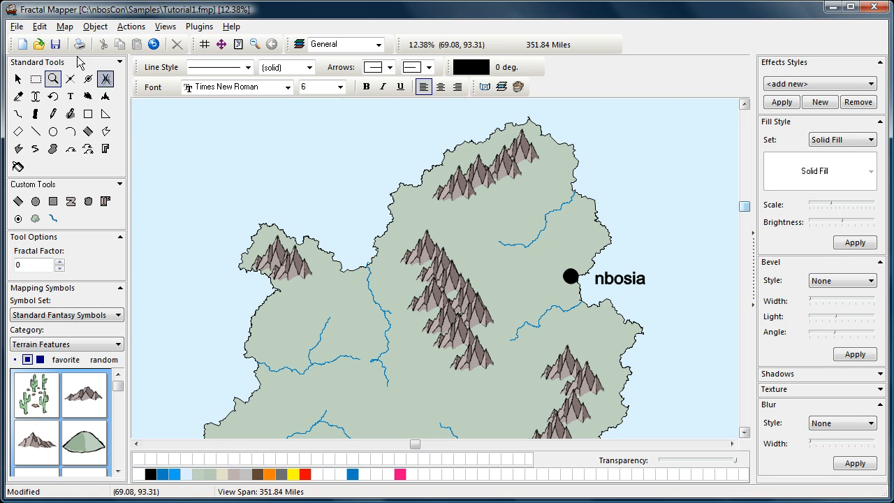
Step: Review the map's size, unit type and background color in the map setup
left_click(65, 26)
left_click(70, 44)
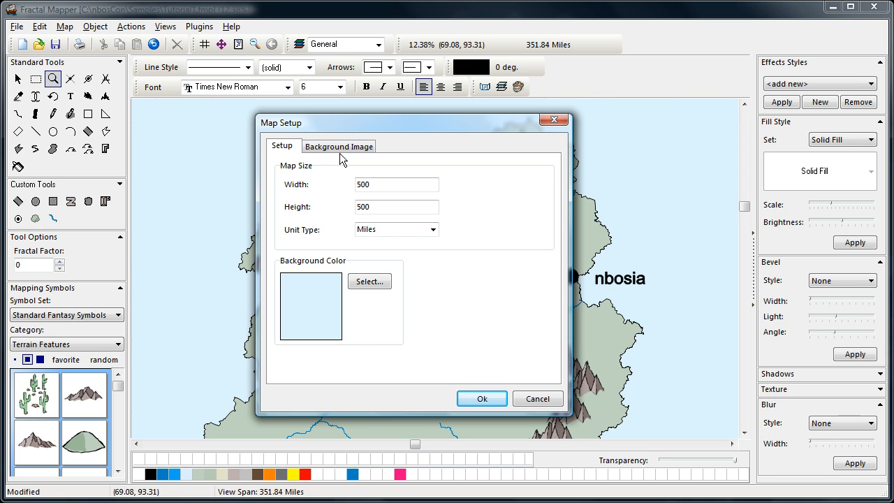
left_click(487, 397)
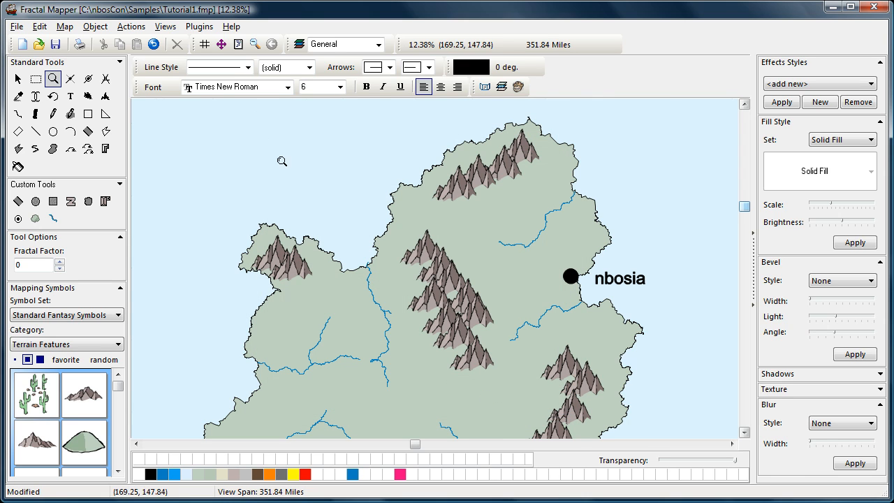
Step: Add a Square grid to the map with a grid width and height of 25 miles
left_click(67, 27)
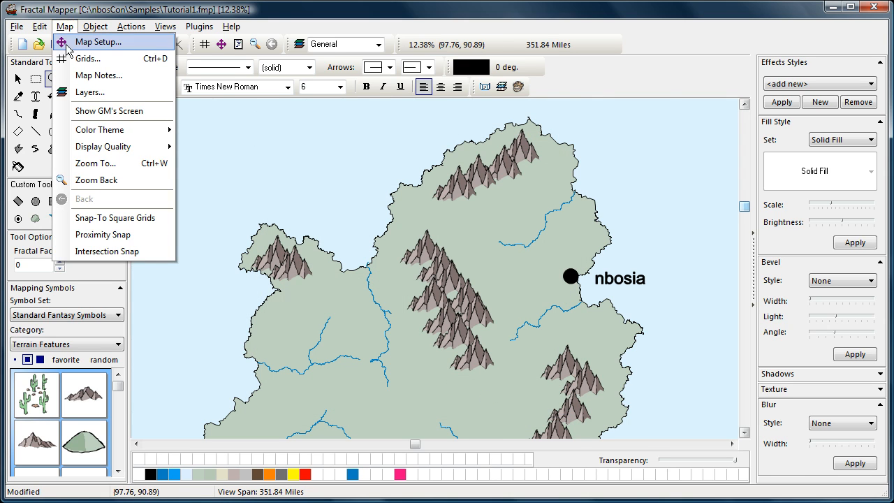
left_click(70, 59)
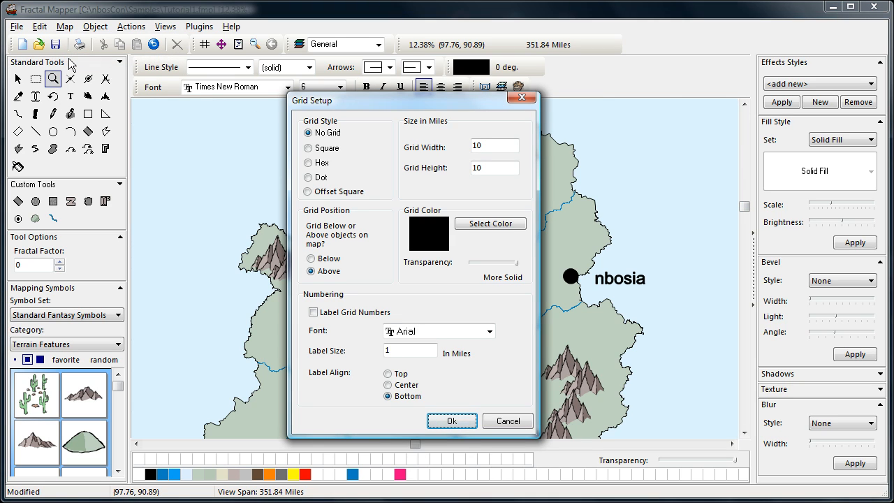
left_click(332, 150)
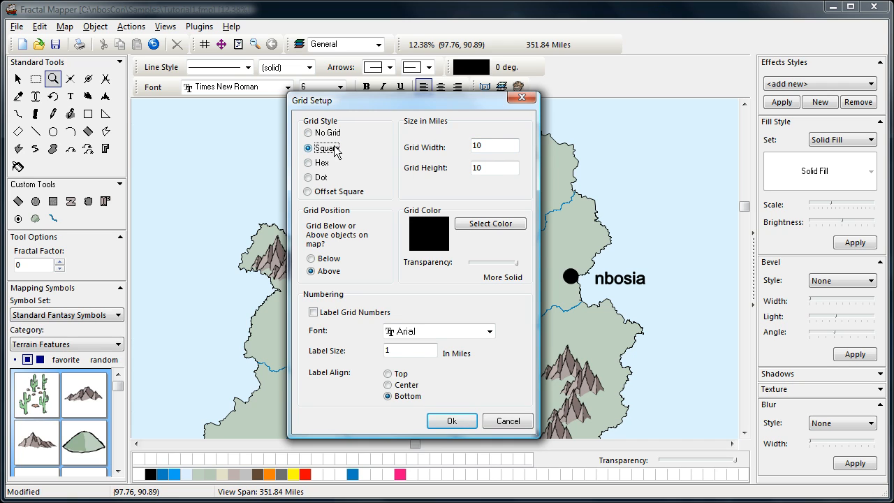
double_click(489, 144)
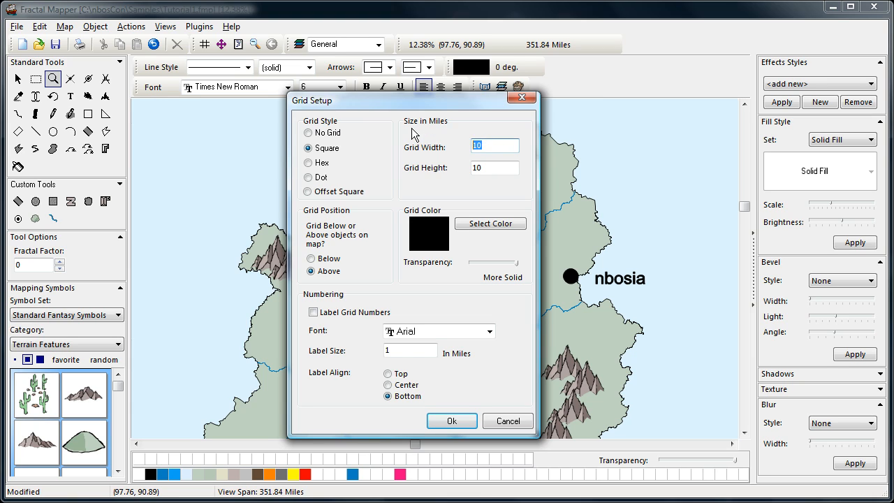
type("25")
key("Tab")
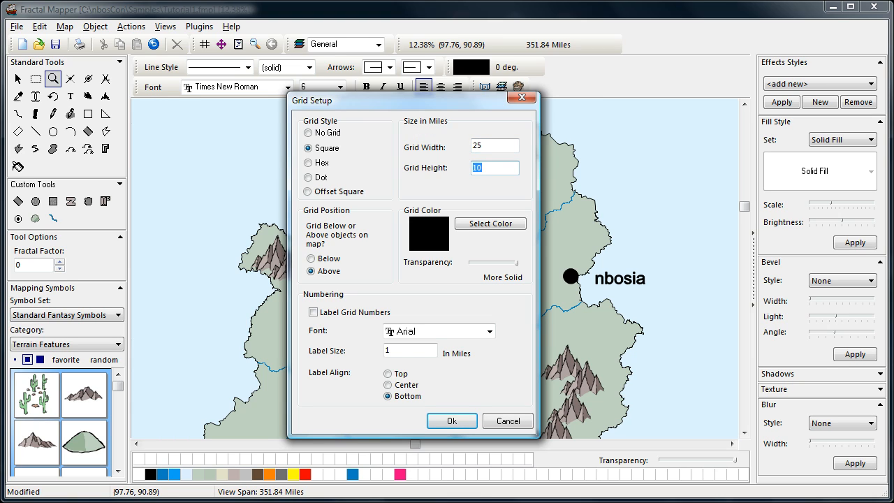
type("25")
left_click(449, 421)
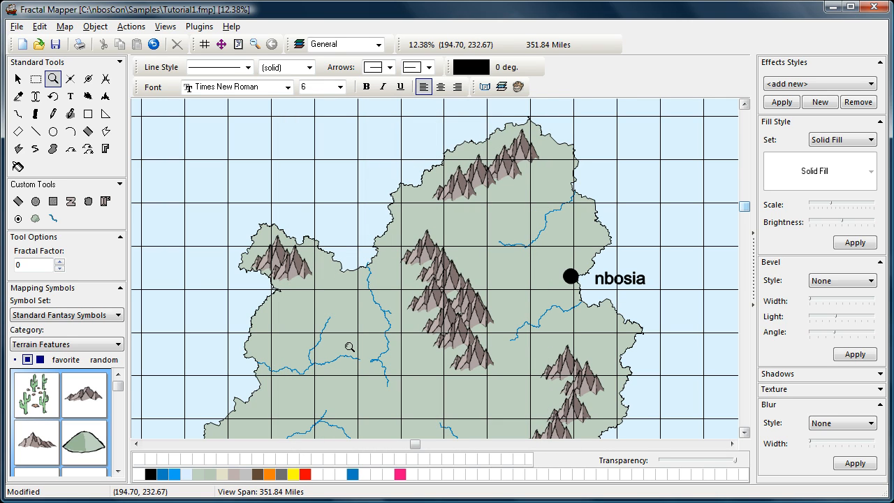
Step: Change the map grid to Hex style with a grid width of 25 miles
left_click_drag(311, 193, 467, 338)
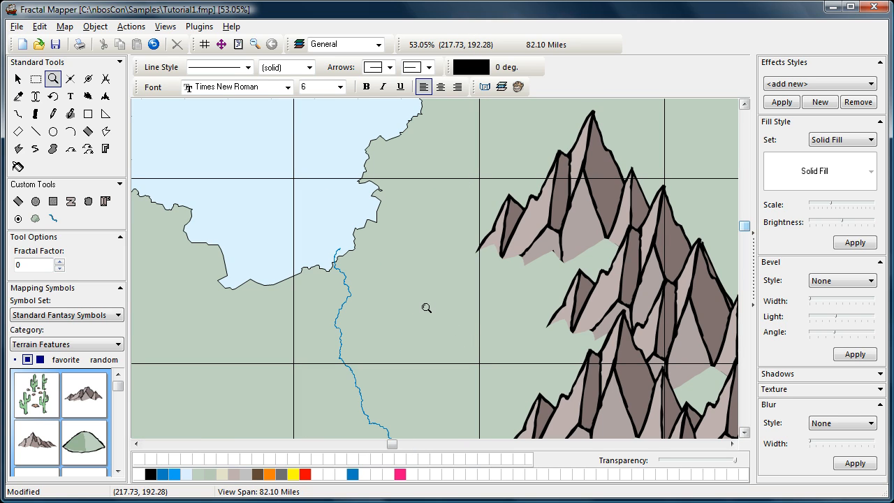
right_click(398, 265)
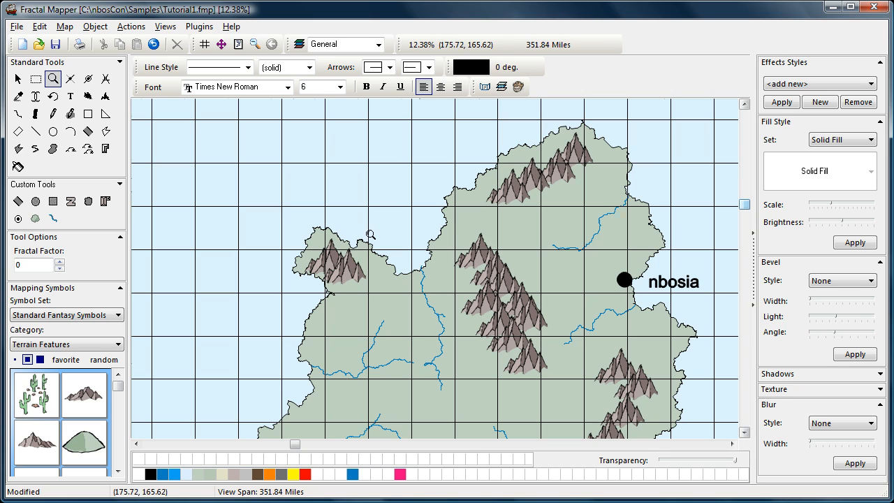
left_click(204, 44)
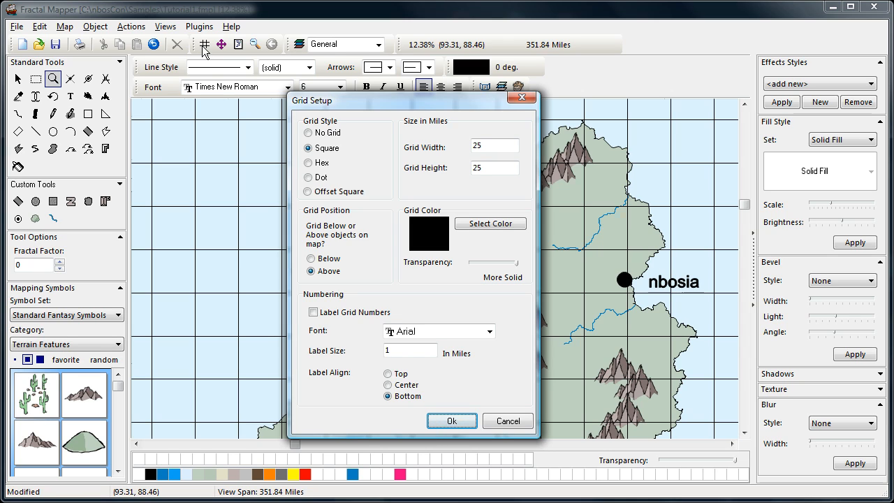
left_click(312, 163)
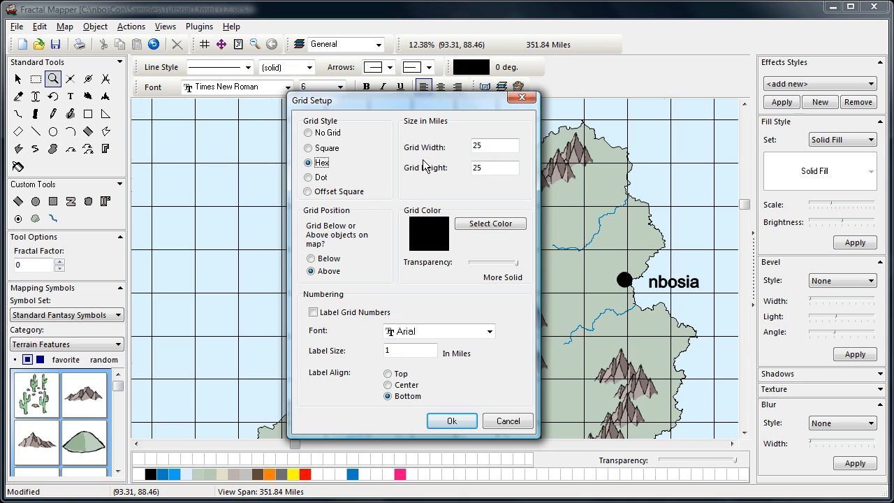
double_click(498, 145)
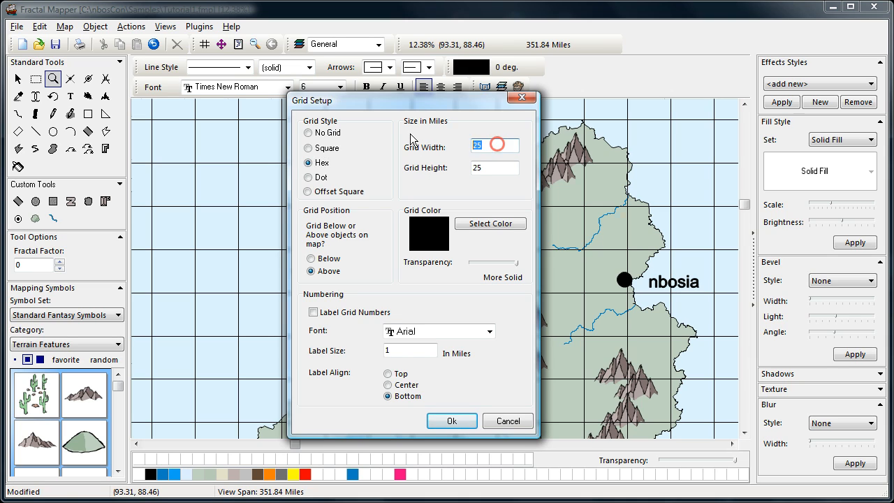
type("2")
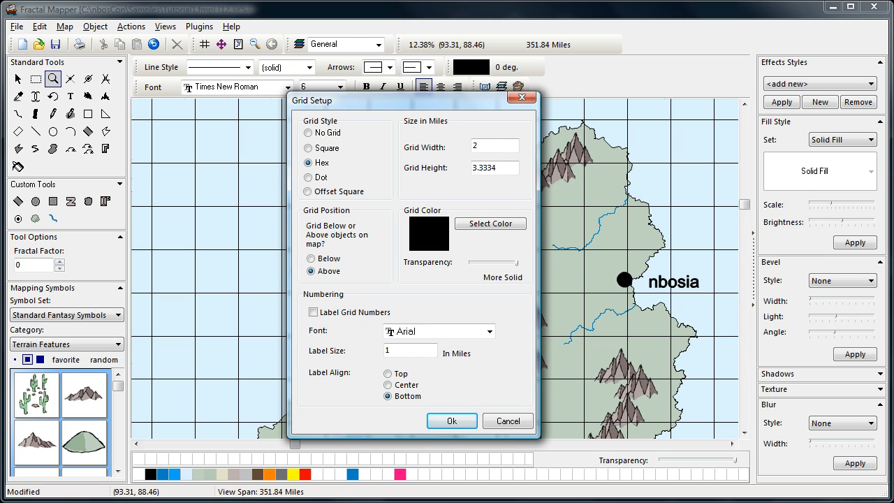
type("5")
left_click(453, 420)
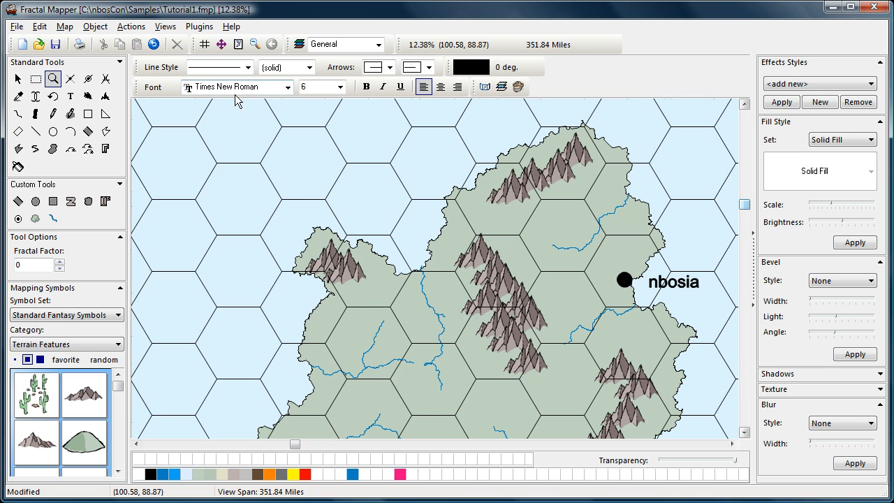
Step: Change the map grid to Dot style with a grid height of 25 miles
left_click(204, 45)
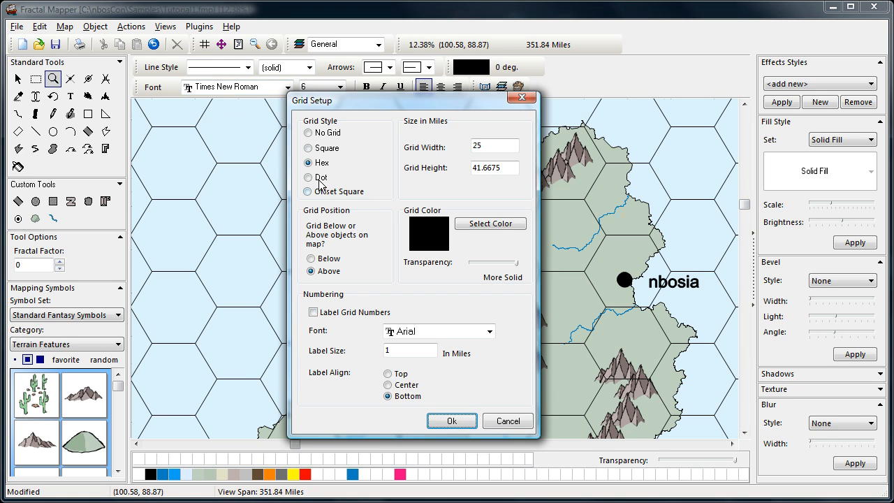
left_click(316, 178)
double_click(514, 168)
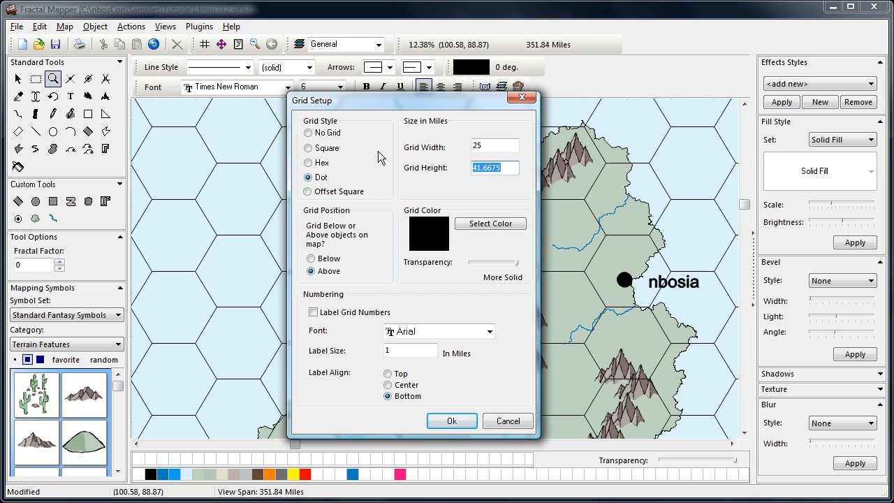
type("25")
left_click(452, 420)
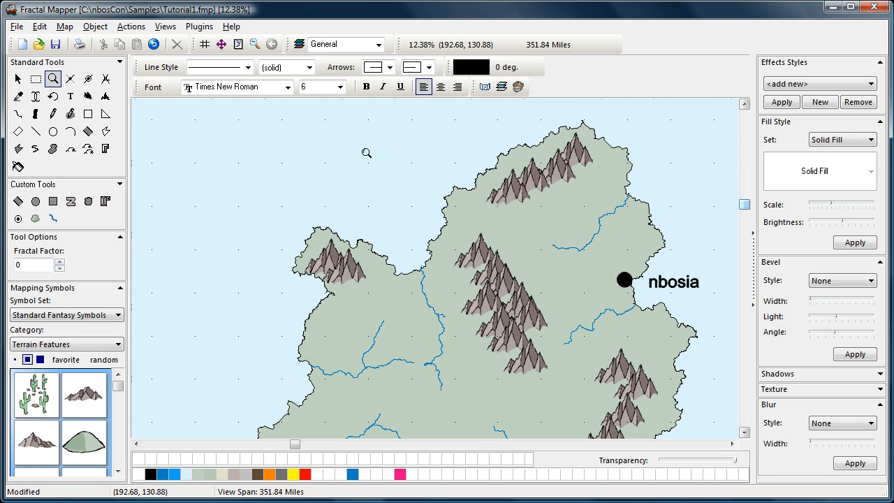
Step: Change the map grid to the Offset Square style
left_click(204, 44)
left_click(339, 193)
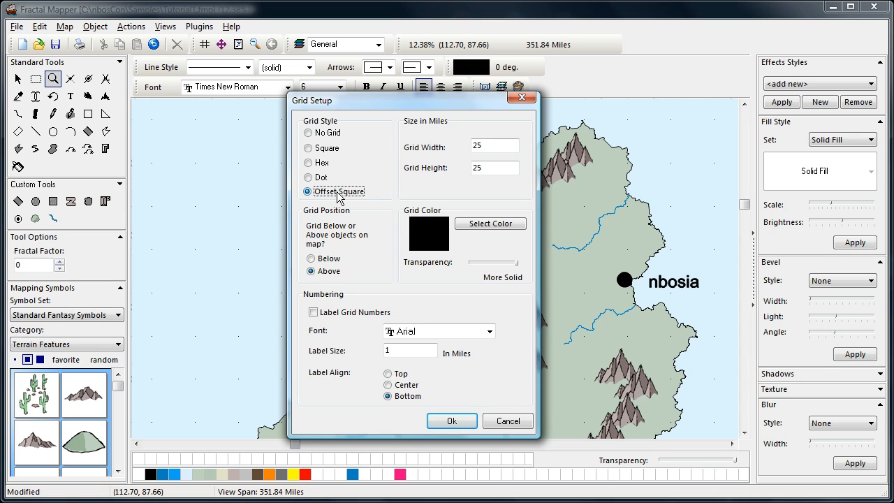
left_click(454, 421)
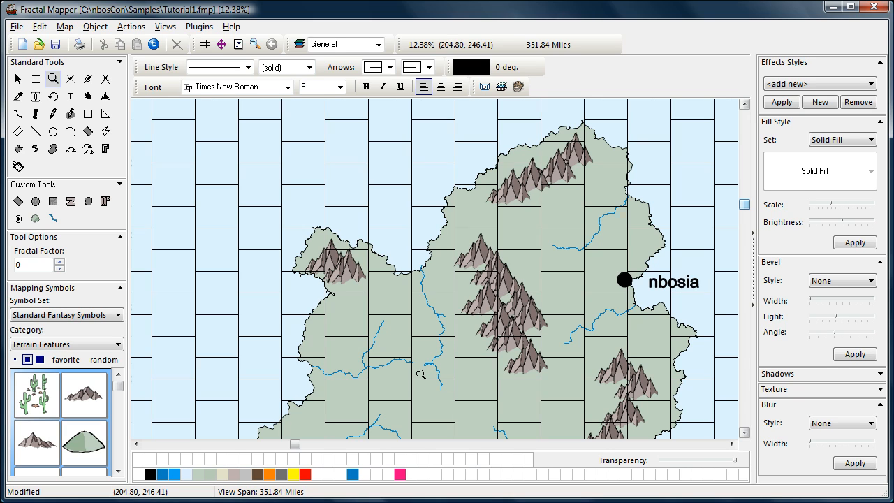
Step: Set the map grid to Hex style with a 25-mile grid width and color its lines red
left_click(204, 44)
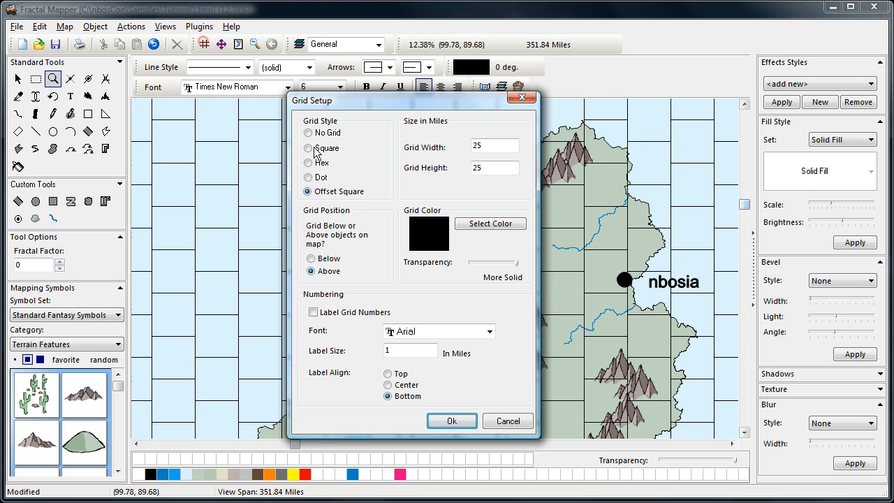
left_click(308, 162)
double_click(493, 145)
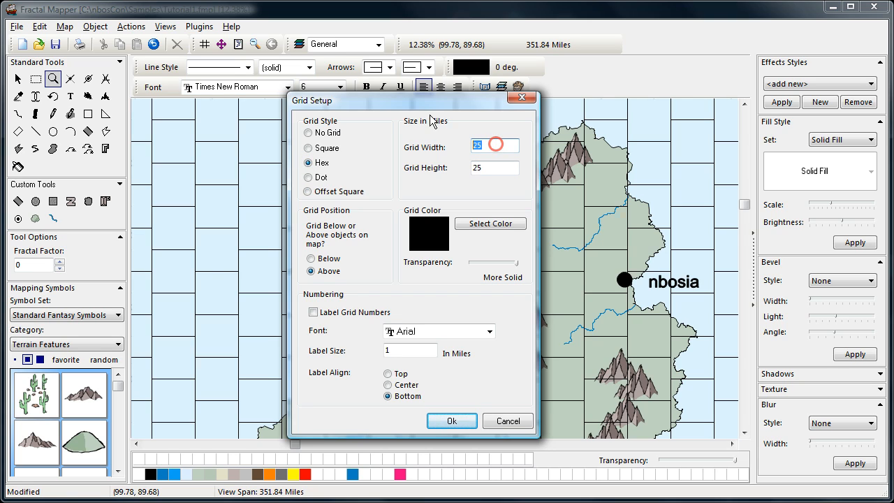
type("25")
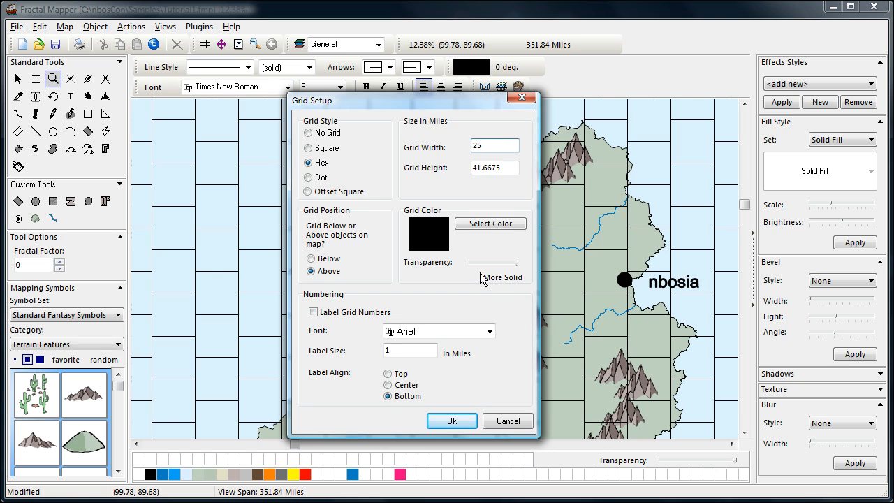
left_click(498, 231)
left_click(270, 118)
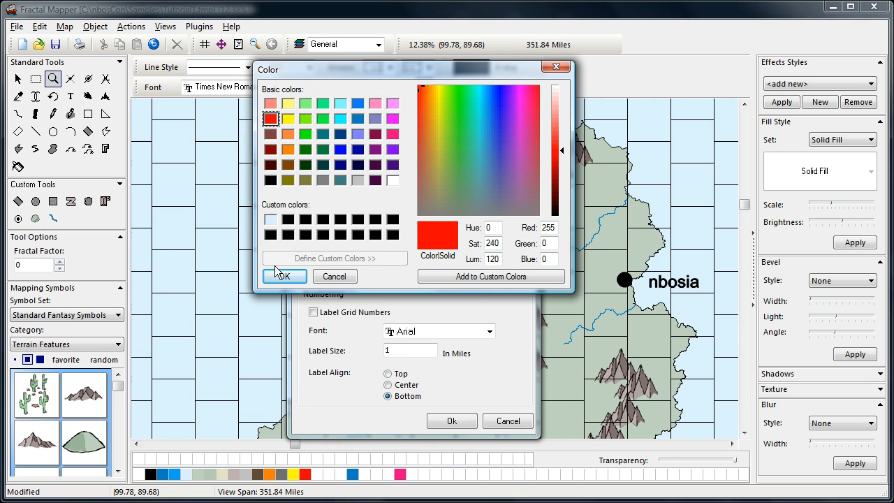
left_click(280, 275)
left_click(440, 418)
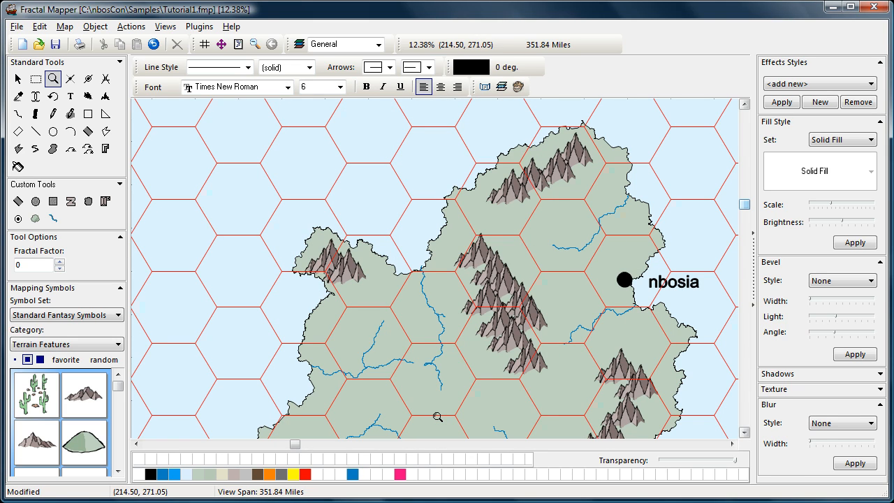
Step: Set the grid color to black and make the grid lines semi-transparent, at about one third solidity
left_click(204, 44)
left_click(482, 223)
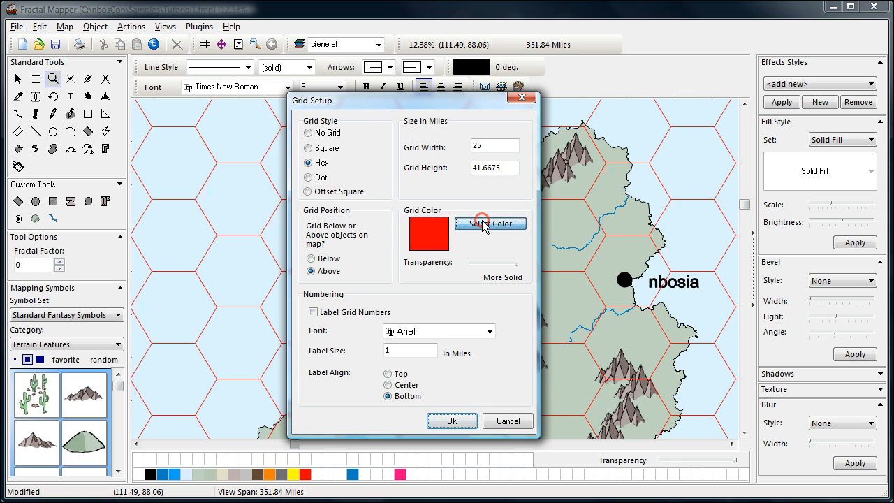
left_click(271, 180)
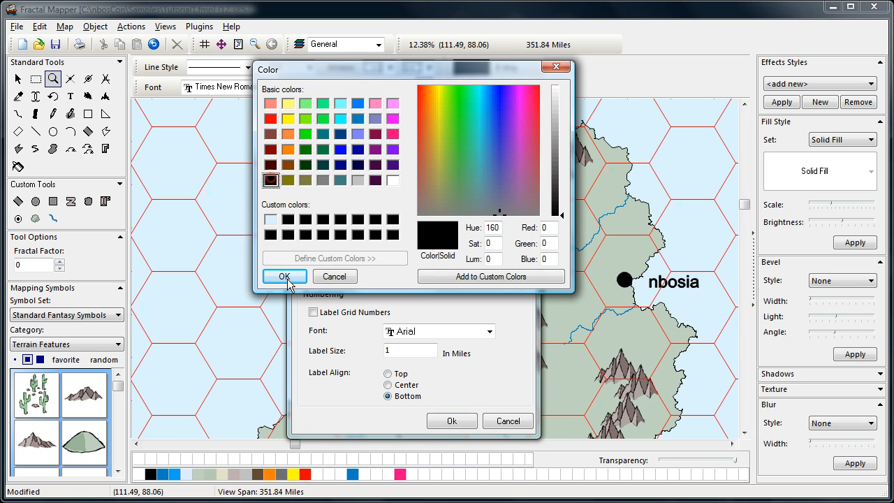
left_click(285, 277)
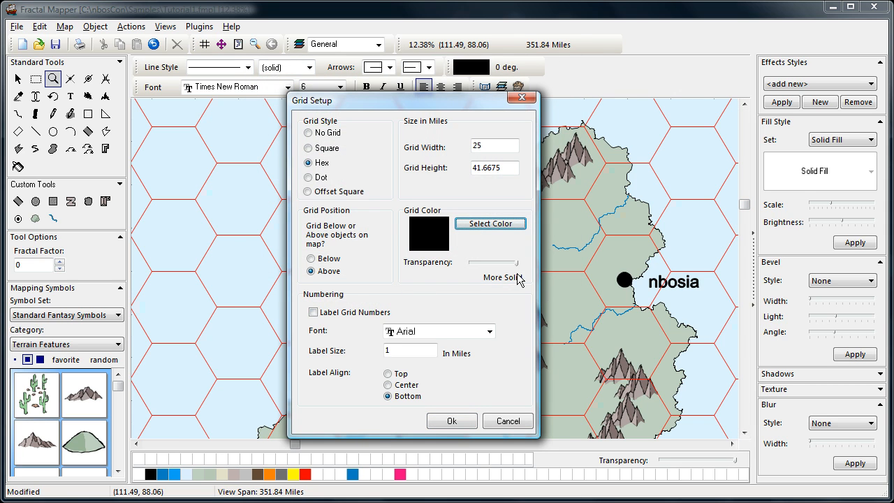
left_click_drag(516, 264, 487, 264)
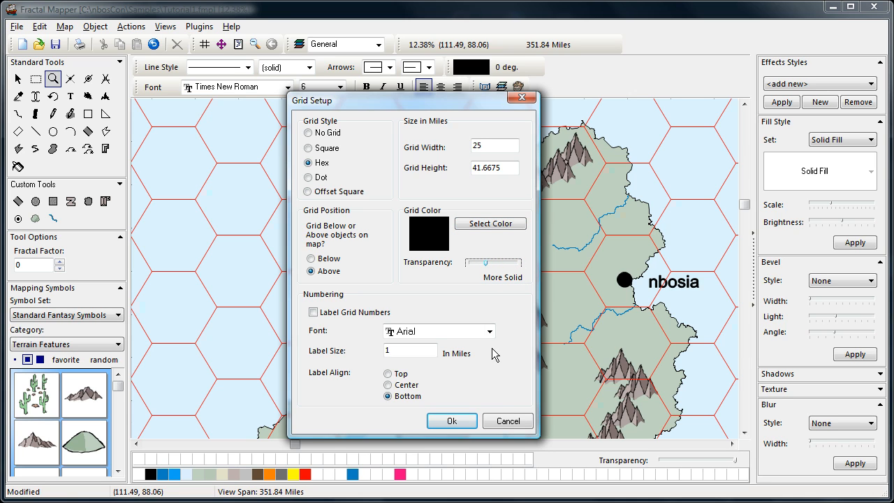
left_click(451, 420)
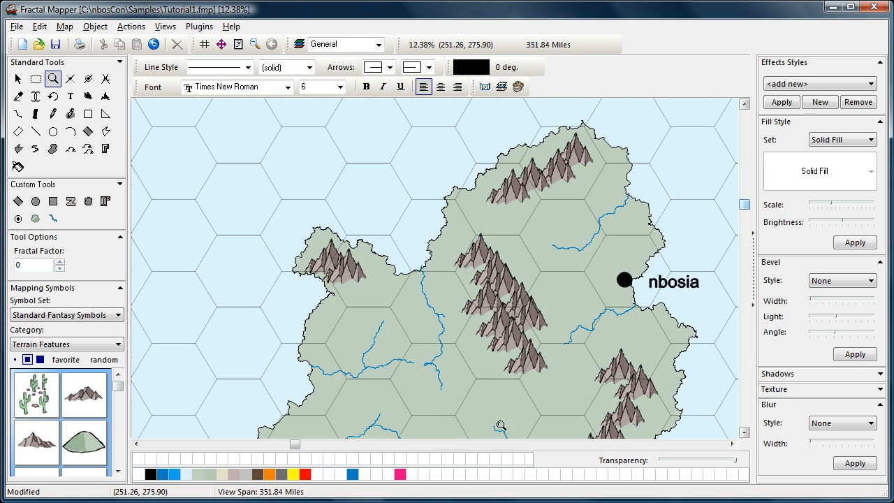
Step: Enable grid number labels on the map with a label size of 5 miles
left_click(204, 45)
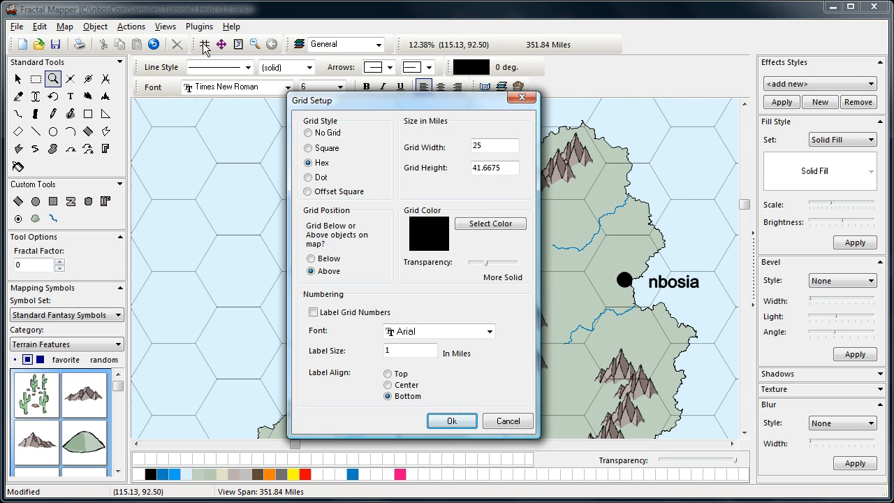
left_click(313, 312)
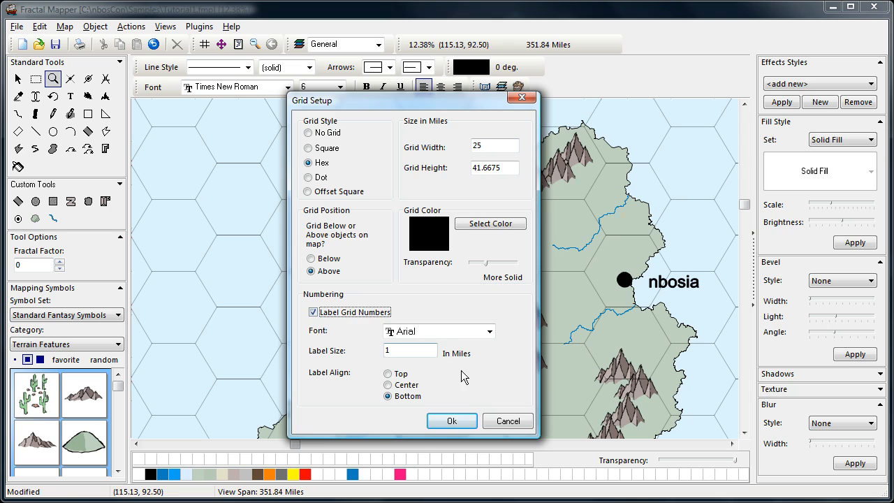
left_click(407, 348)
left_click_drag(407, 348, 317, 334)
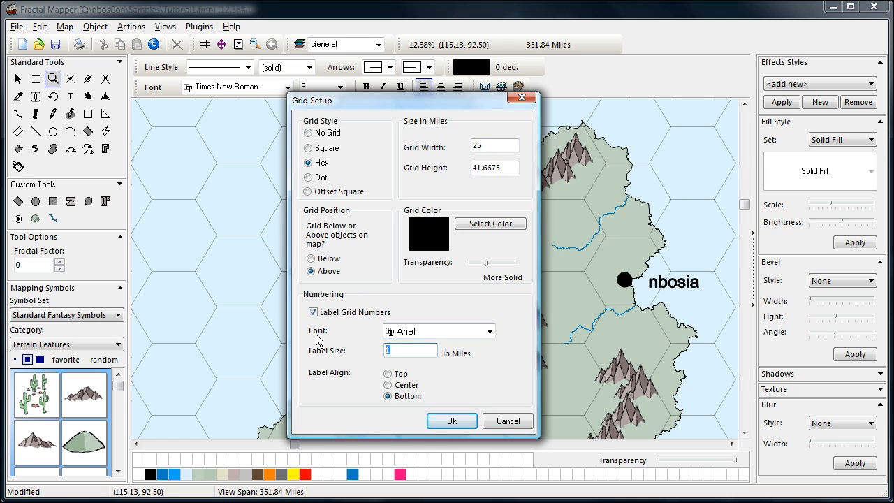
type("5")
left_click(453, 421)
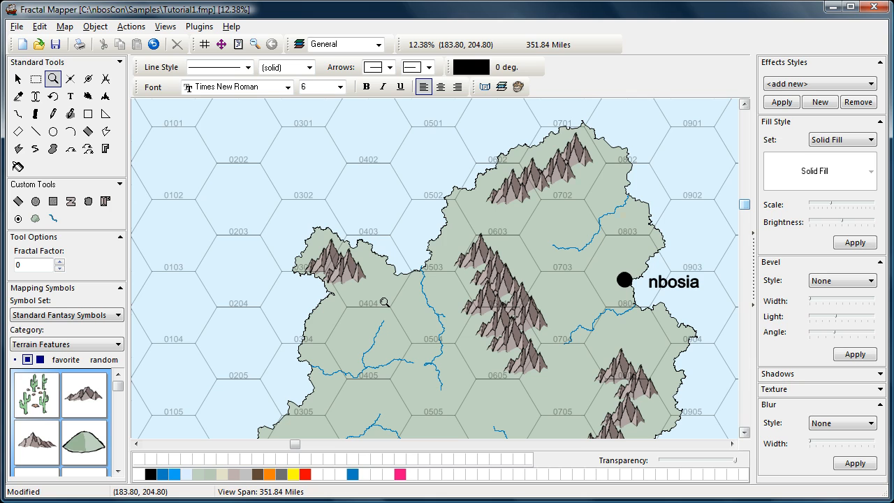
Step: Align the grid number labels to the center of the hexes
left_click(204, 44)
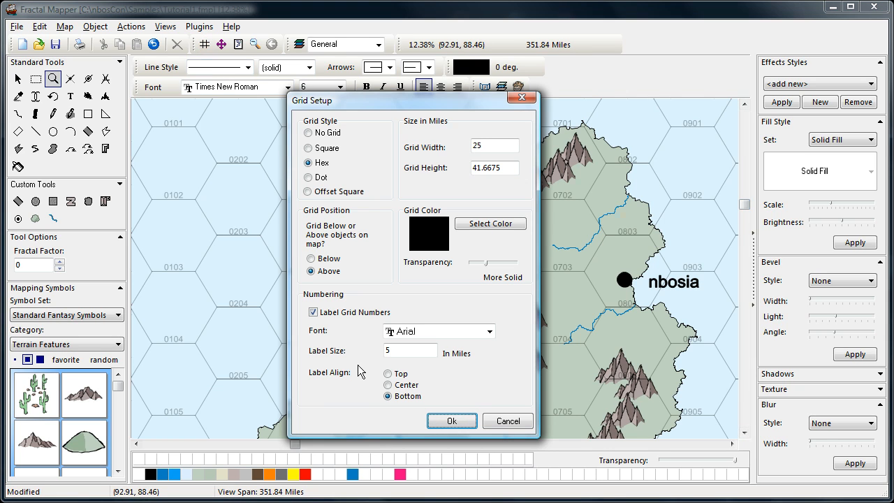
left_click(388, 385)
left_click(450, 421)
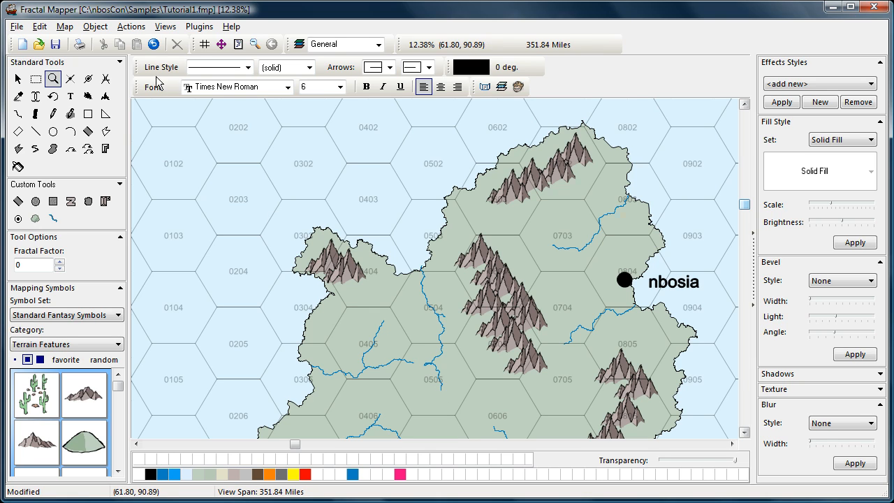
Step: Align the grid number labels to the bottom of the hexes and position the grid below the map objects
left_click(203, 45)
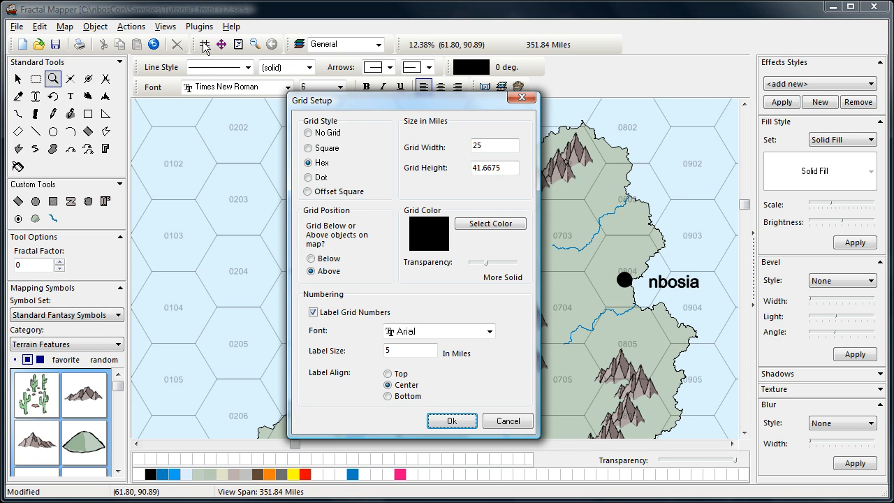
left_click(388, 396)
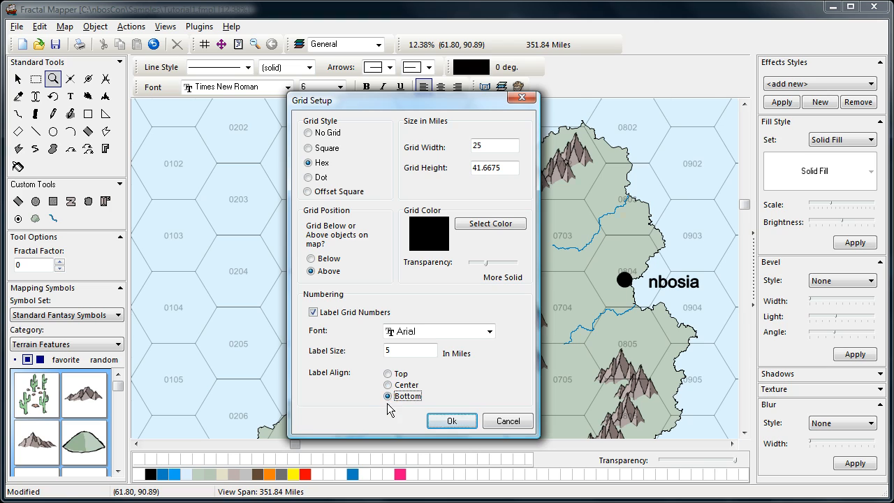
left_click(326, 259)
left_click(452, 421)
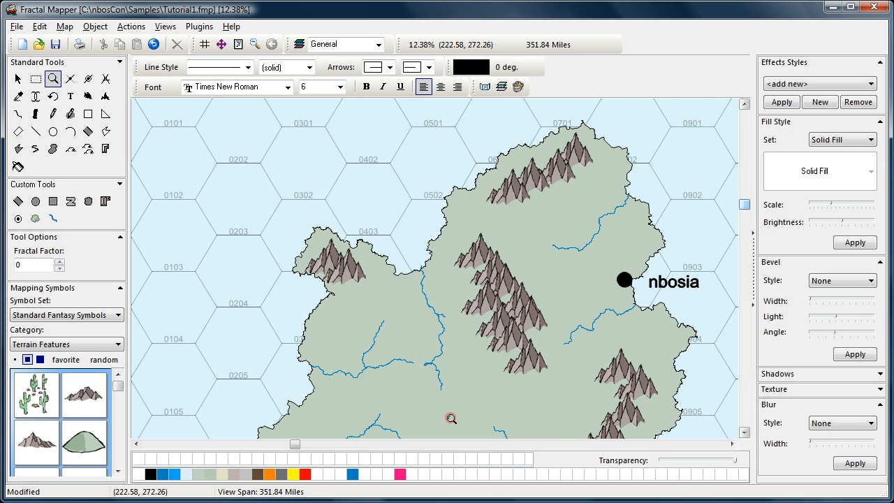